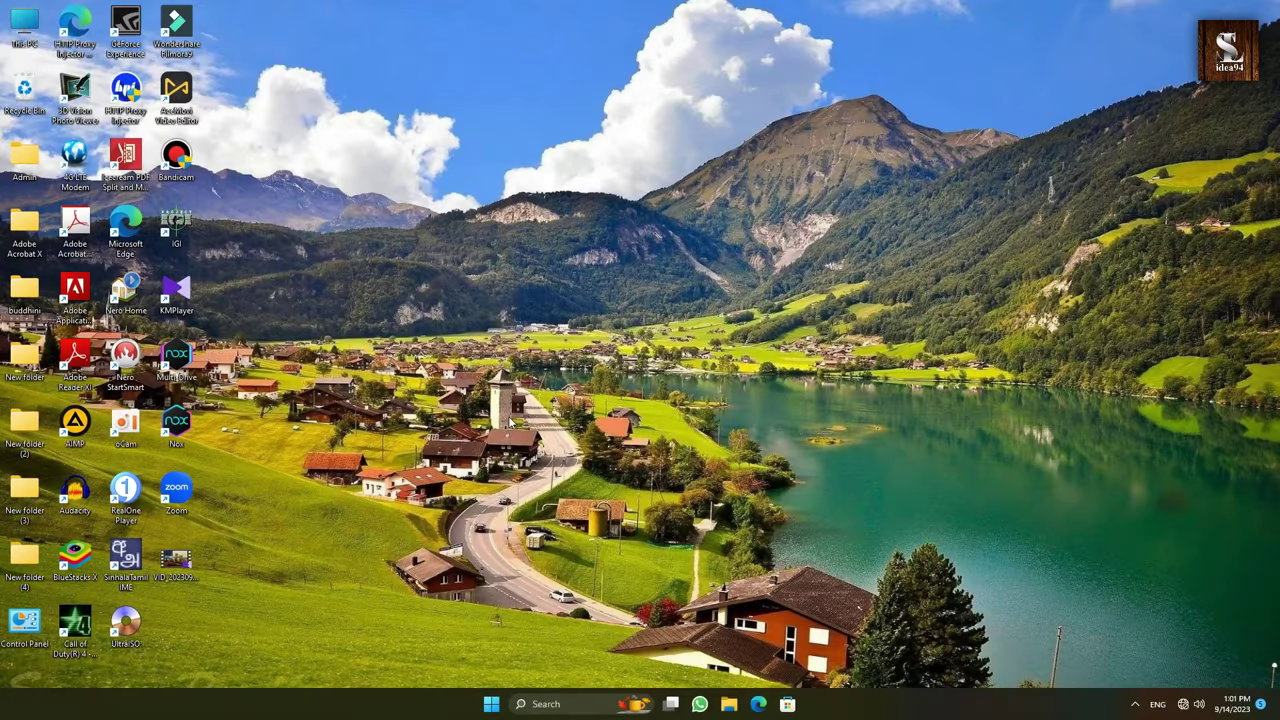
# - Launch Word 2013 from the Start menu and create a new blank document
pyautogui.click(491, 704)
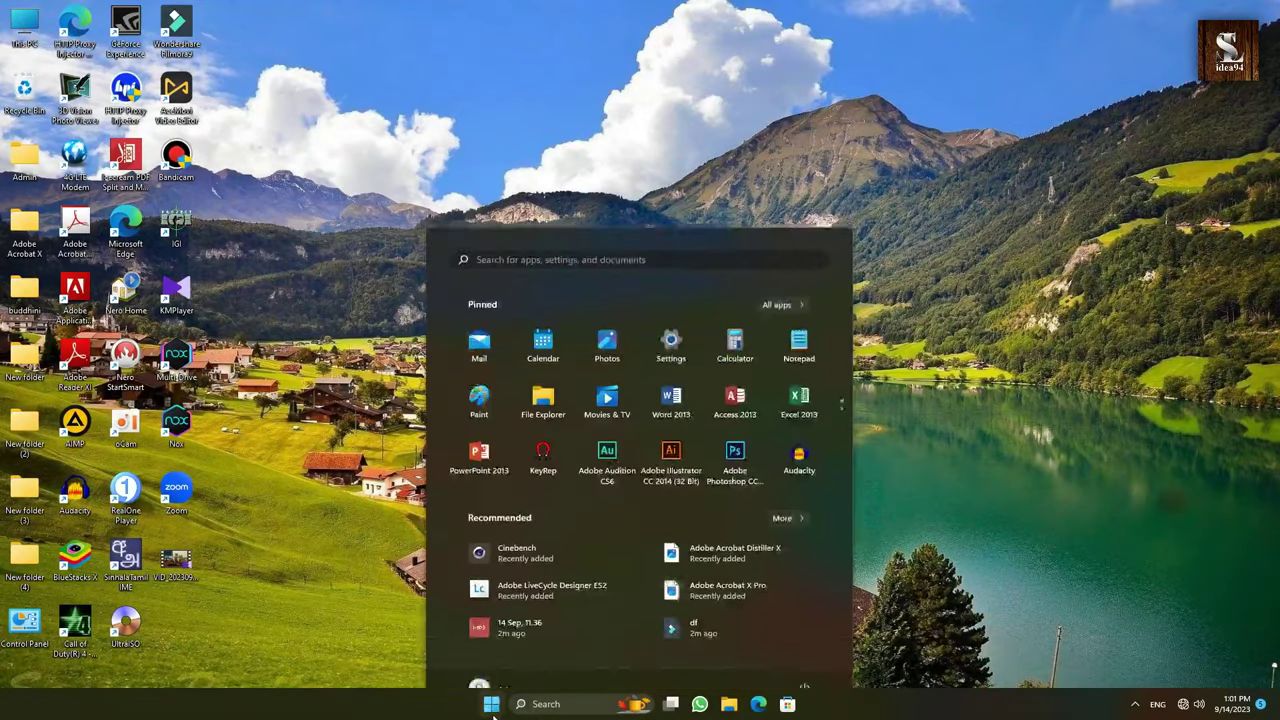
pyautogui.click(673, 375)
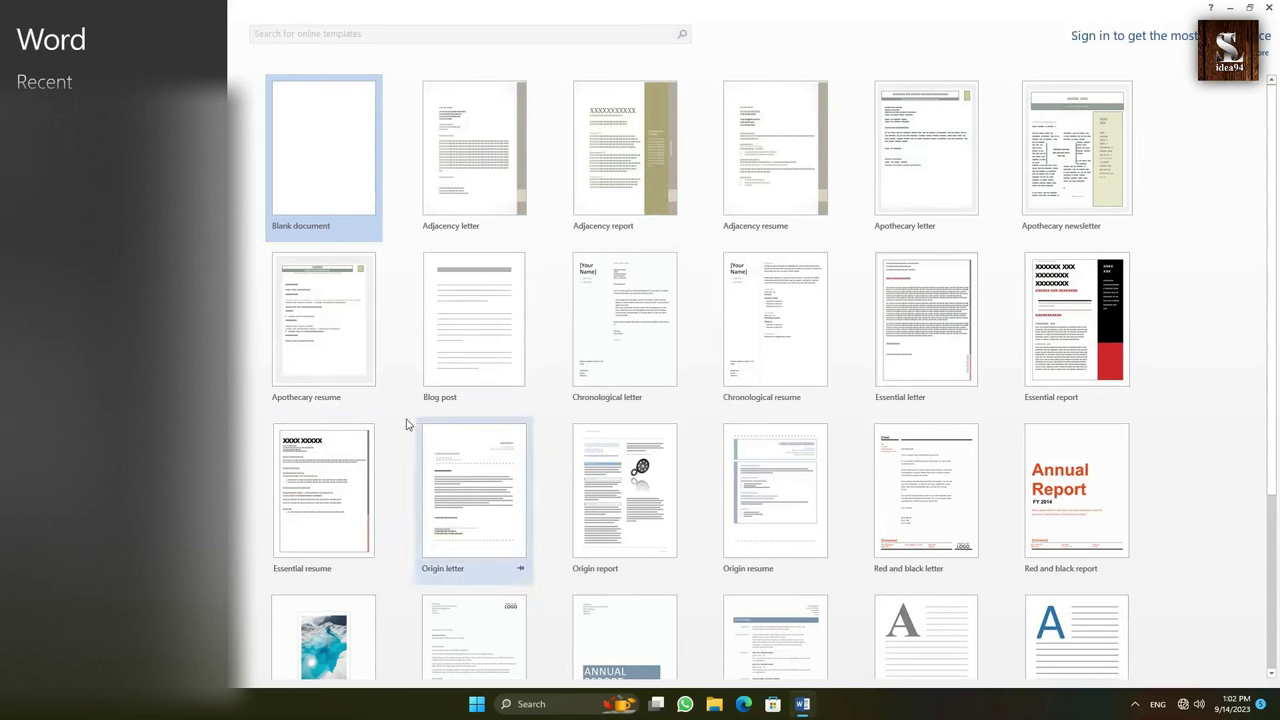
pyautogui.click(352, 205)
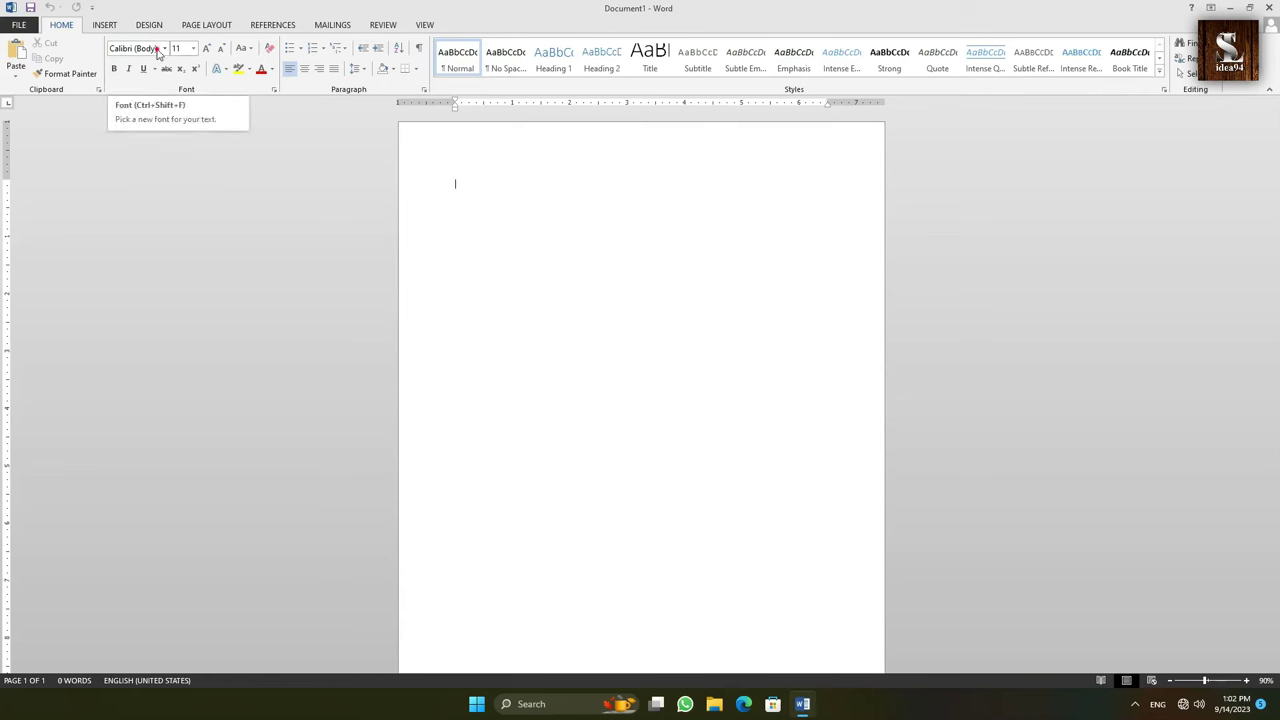
# - Change the font to FMSamantha and the font size to 72
pyautogui.click(157, 49)
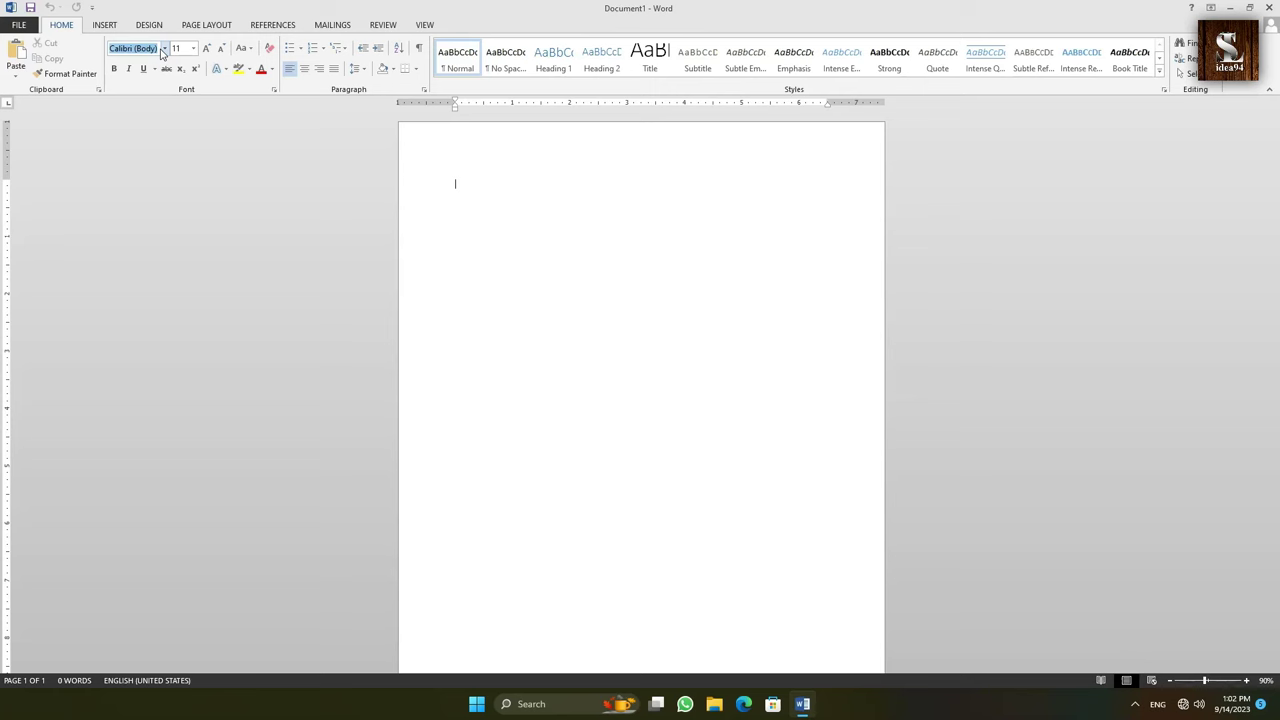
pyautogui.write('FM')
pyautogui.write('N')
pyautogui.press('BackSpace')
pyautogui.write('Samantha')
pyautogui.press('Return')
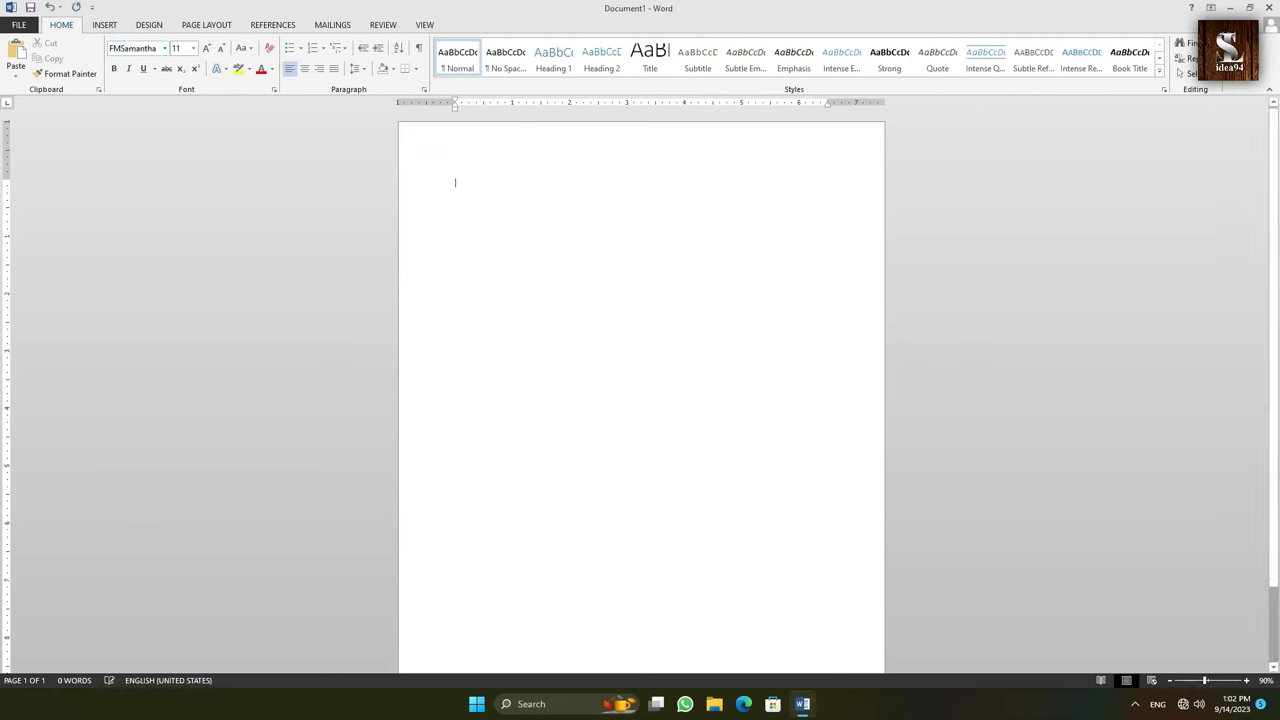
pyautogui.click(193, 48)
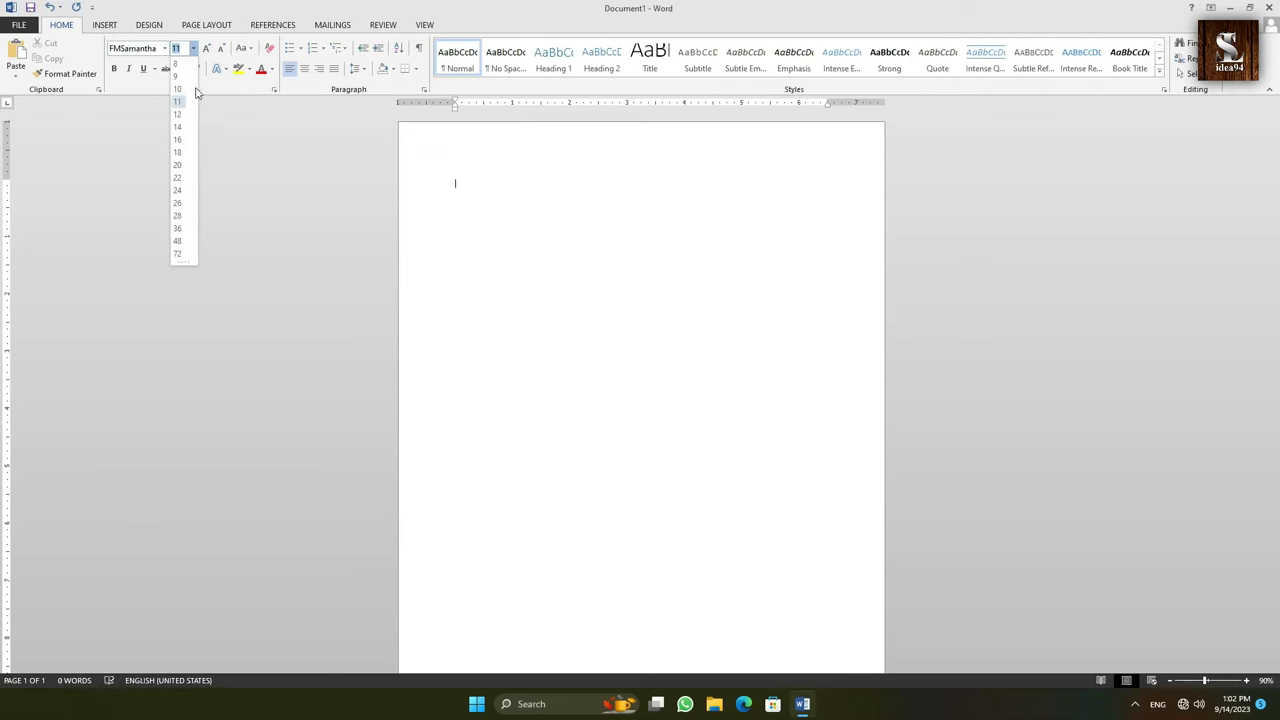
pyautogui.click(178, 253)
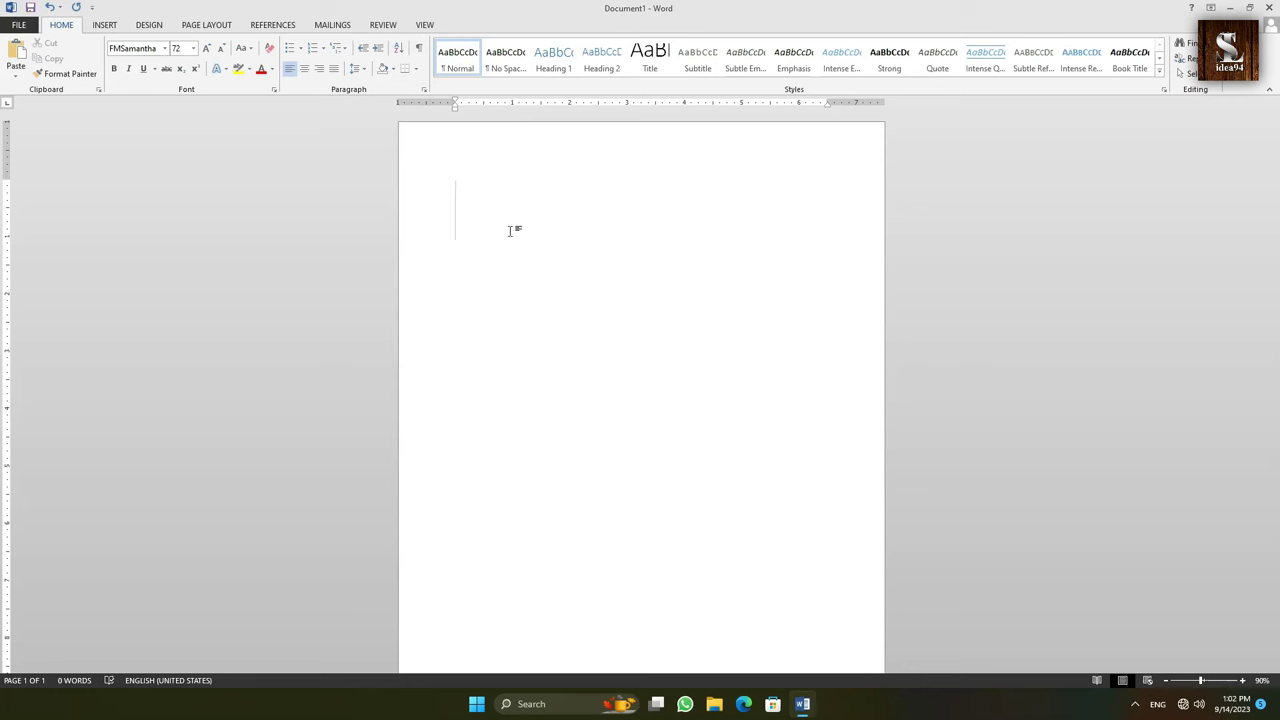
# - Type the Sinhala word තිබුණා (keys ;snqKd), correcting its final vowel sign
pyautogui.write(';snqKd')
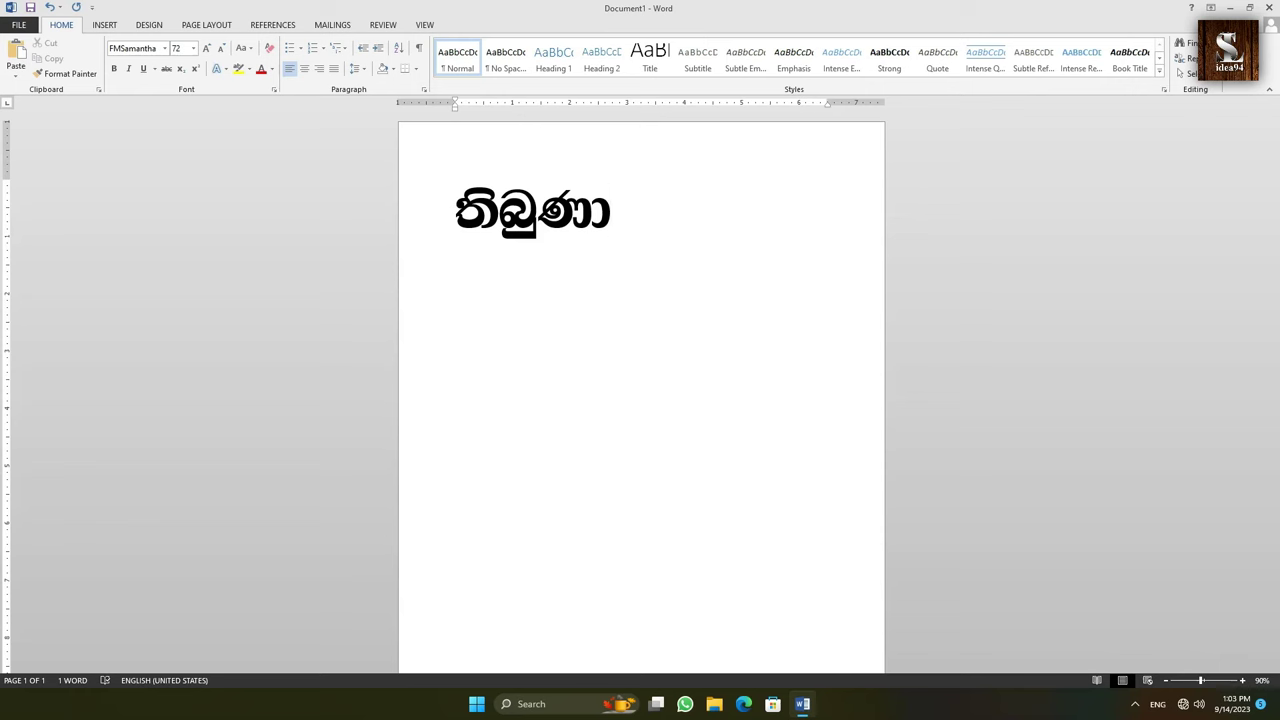
pyautogui.press('BackSpace')
pyautogui.write('S')
pyautogui.press('BackSpace')
pyautogui.write('S')
pyautogui.press('BackSpace')
pyautogui.write('d')
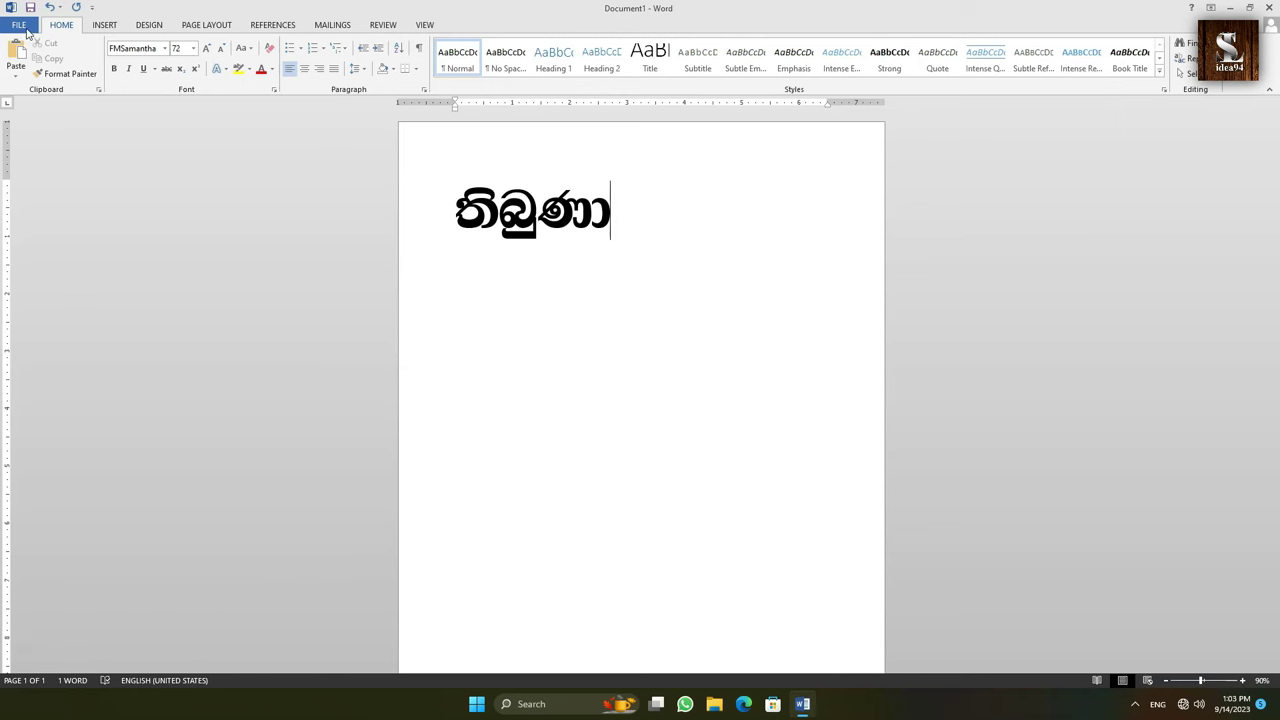
# - Open Word Options from the File backstage
pyautogui.click(26, 30)
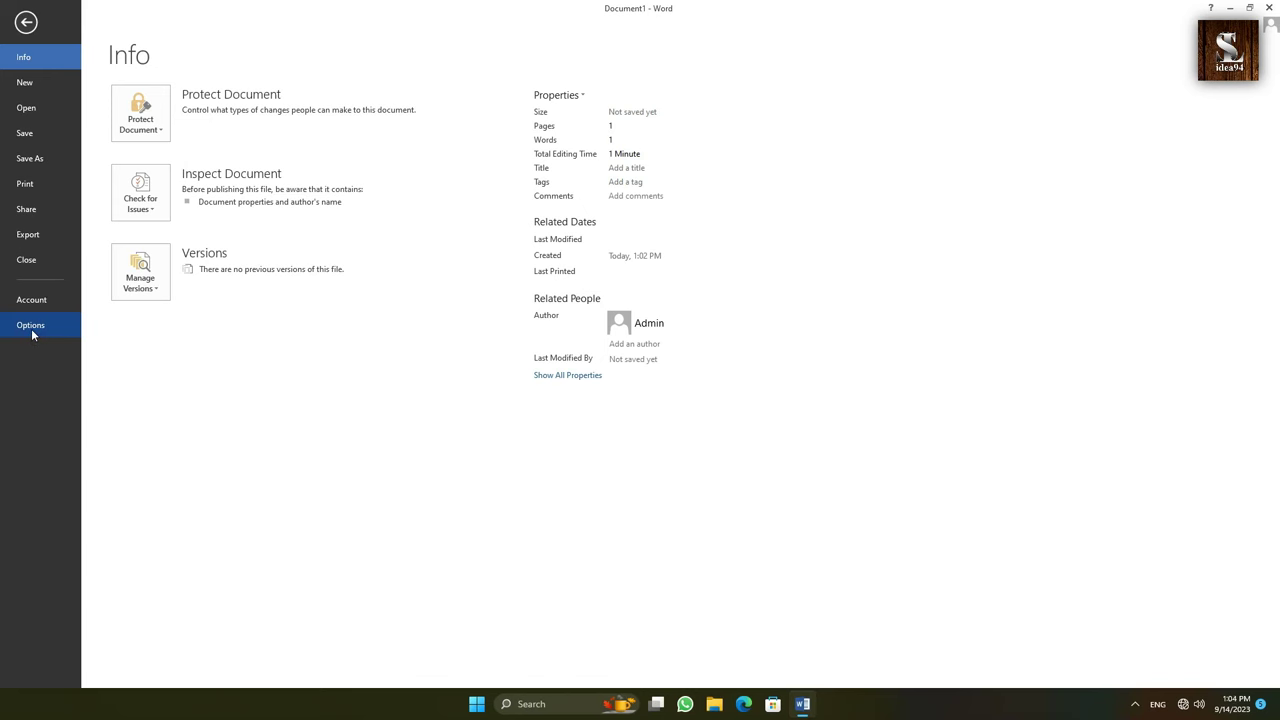
pyautogui.click(32, 334)
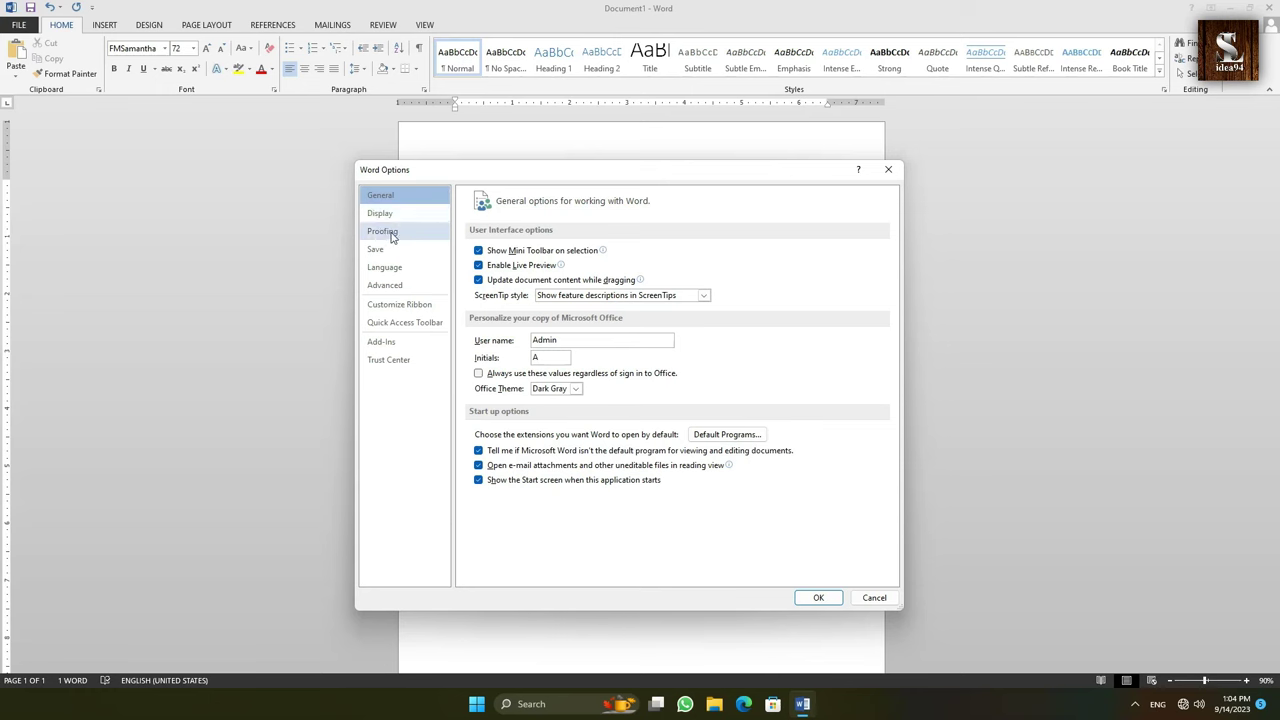
# - Go to the Proofing page and bring up the AutoCorrect Options settings
pyautogui.click(392, 237)
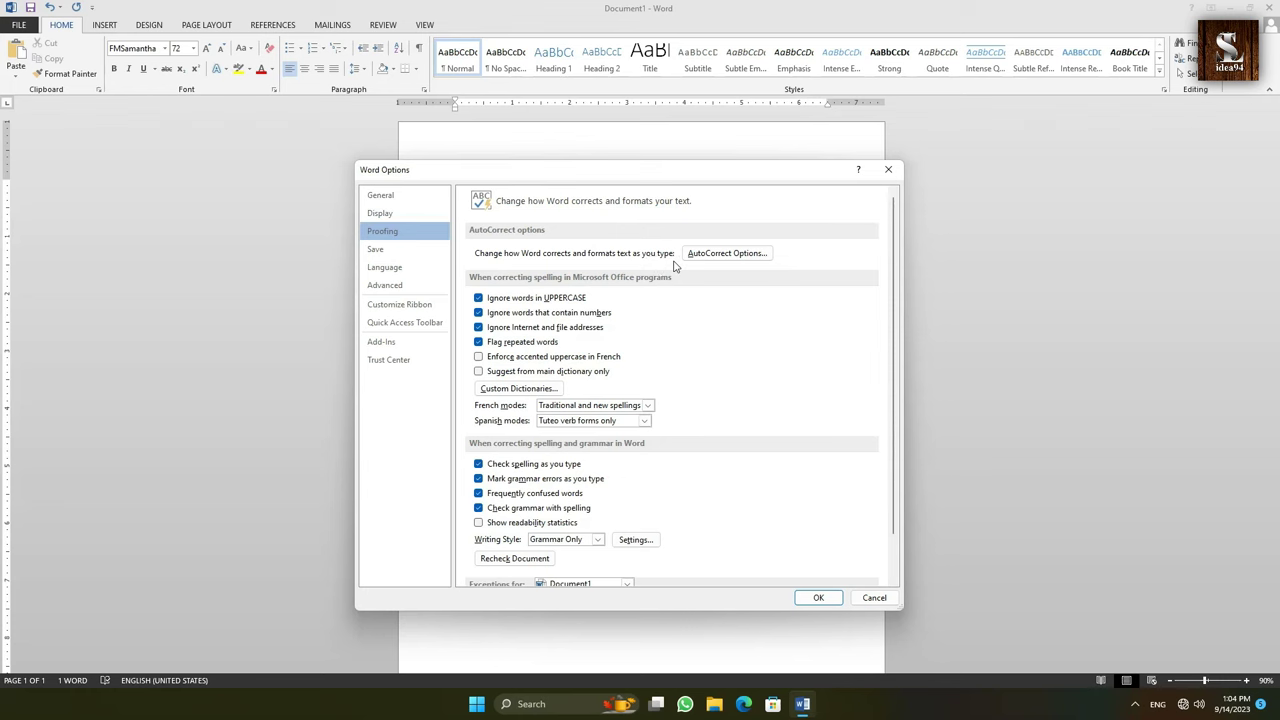
pyautogui.click(724, 255)
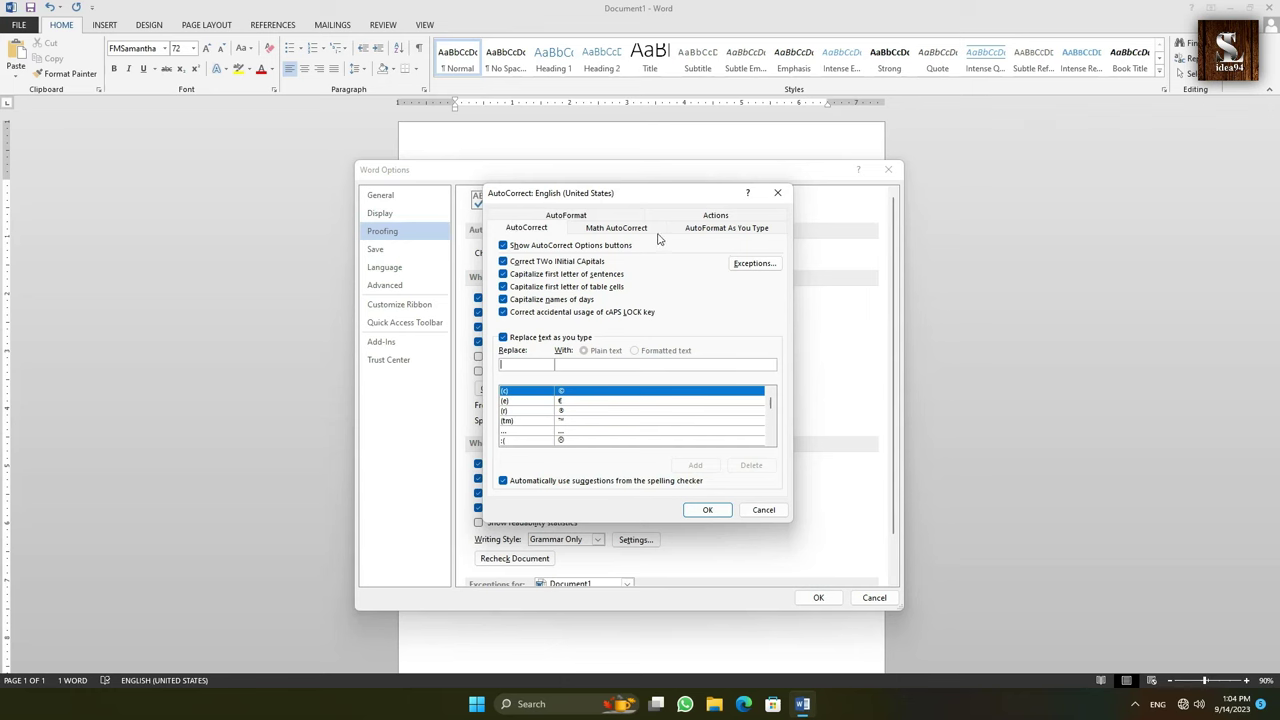
# - Turn off AutoFormat As You Type's straight-quotes-to-smart-quotes replacement and confirm
pyautogui.click(738, 231)
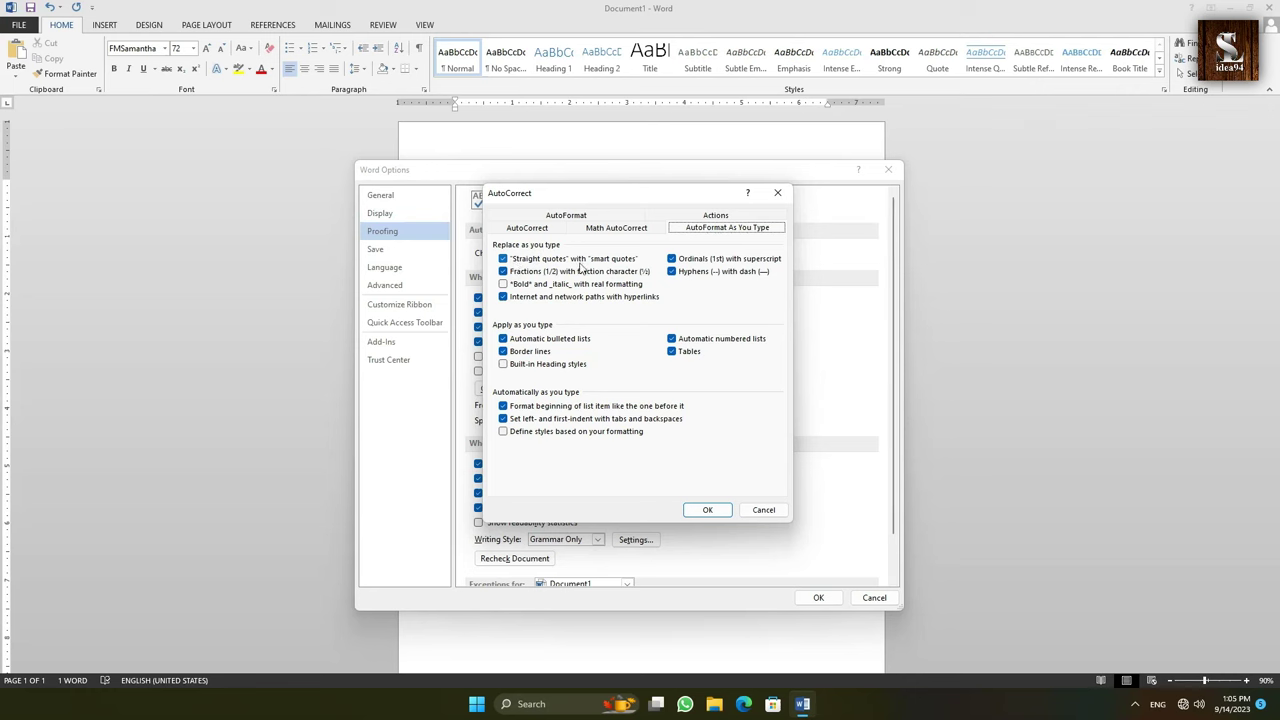
pyautogui.click(505, 260)
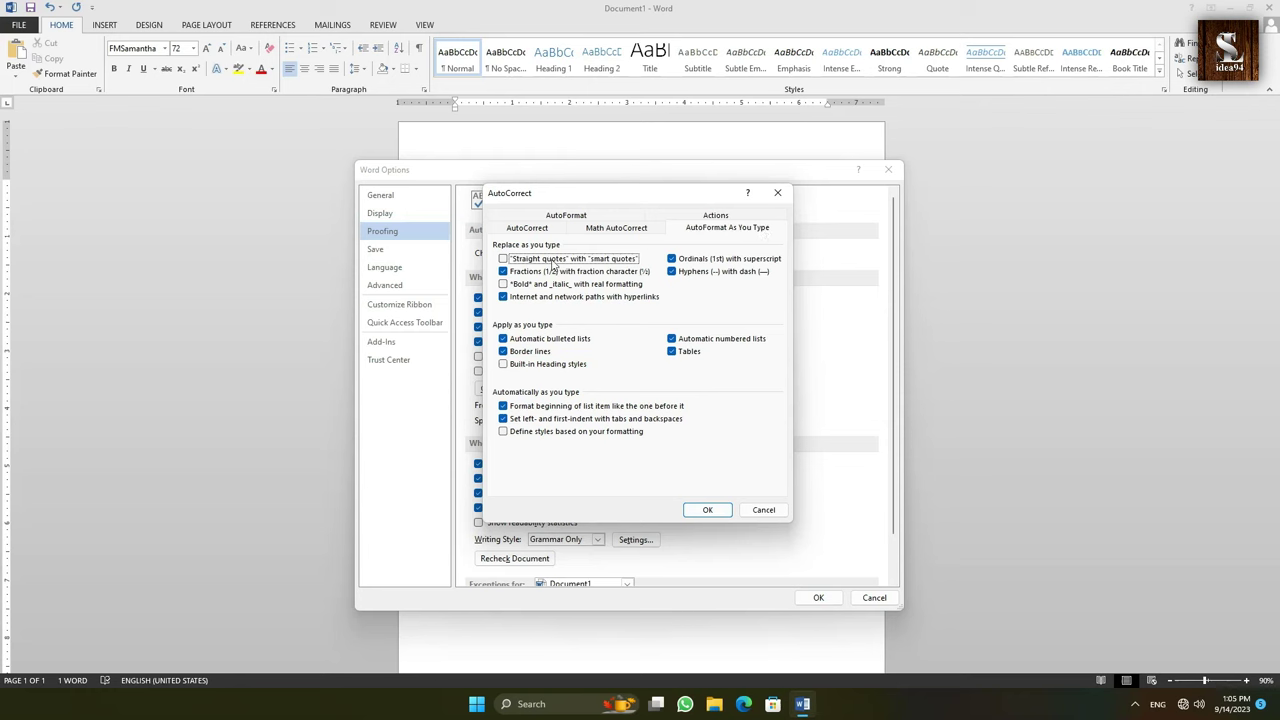
pyautogui.click(700, 510)
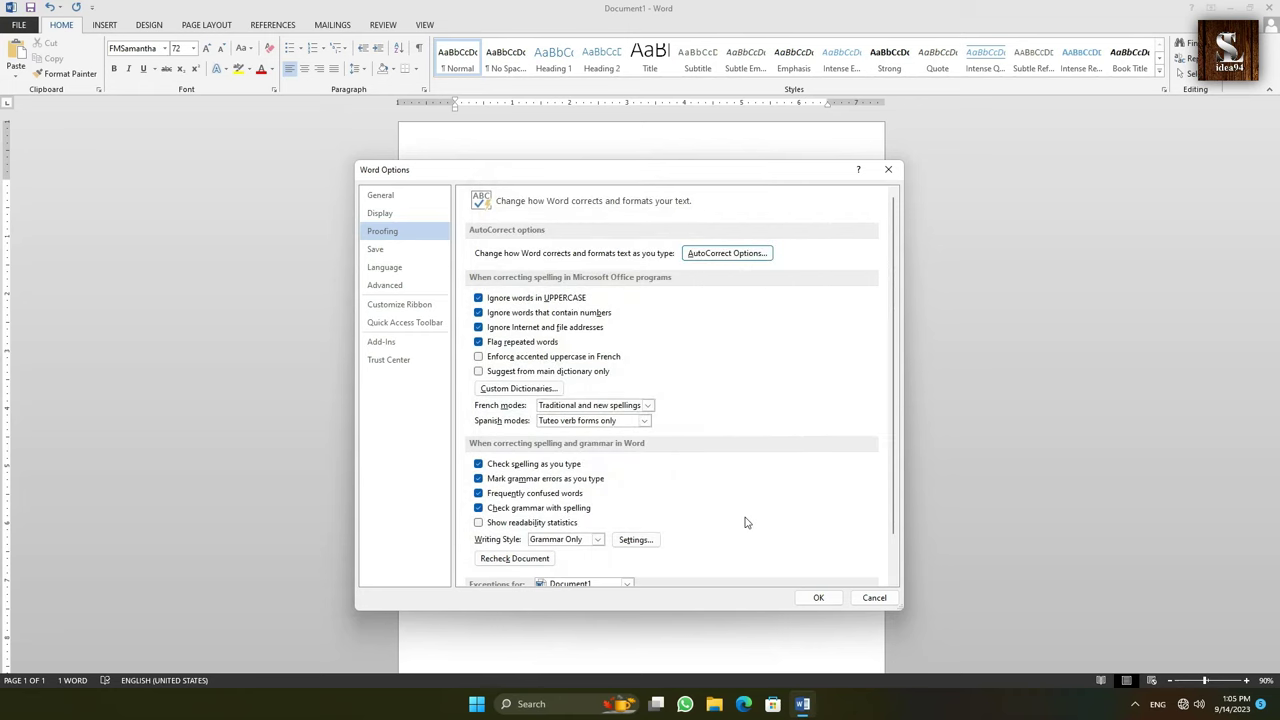
# - Confirm the Word Options dialog with OK to return to the document
pyautogui.click(807, 603)
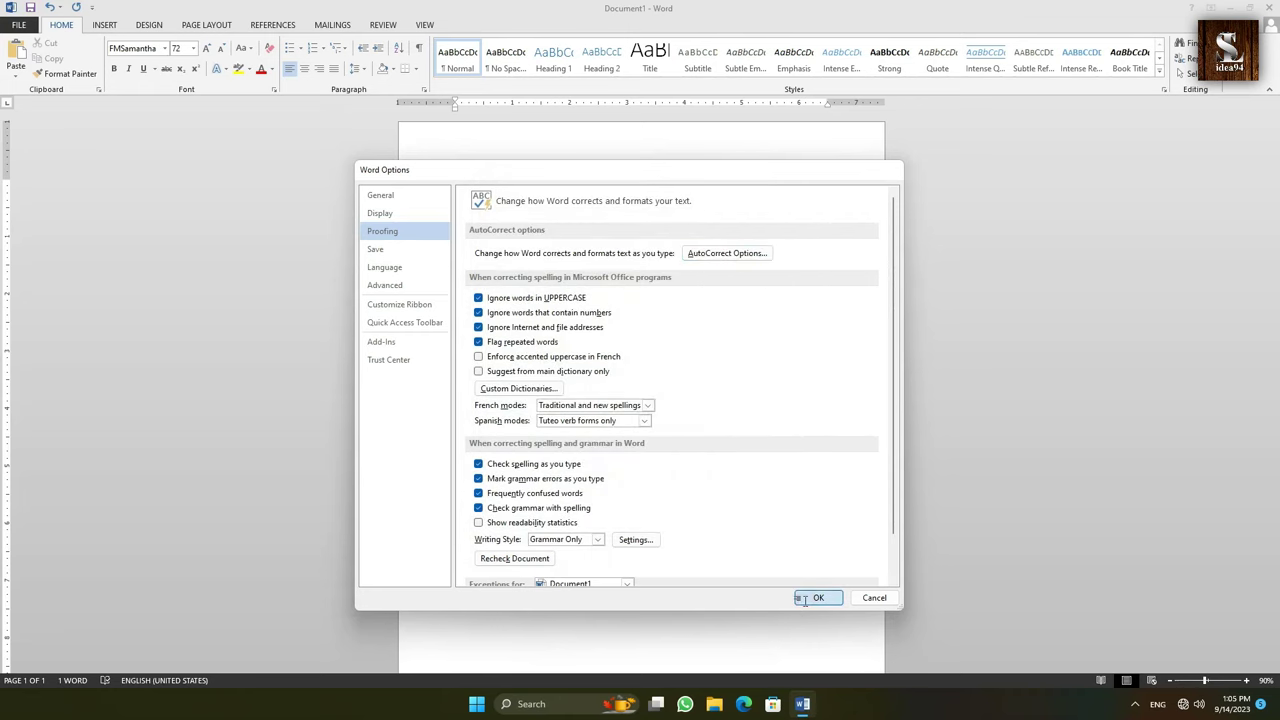